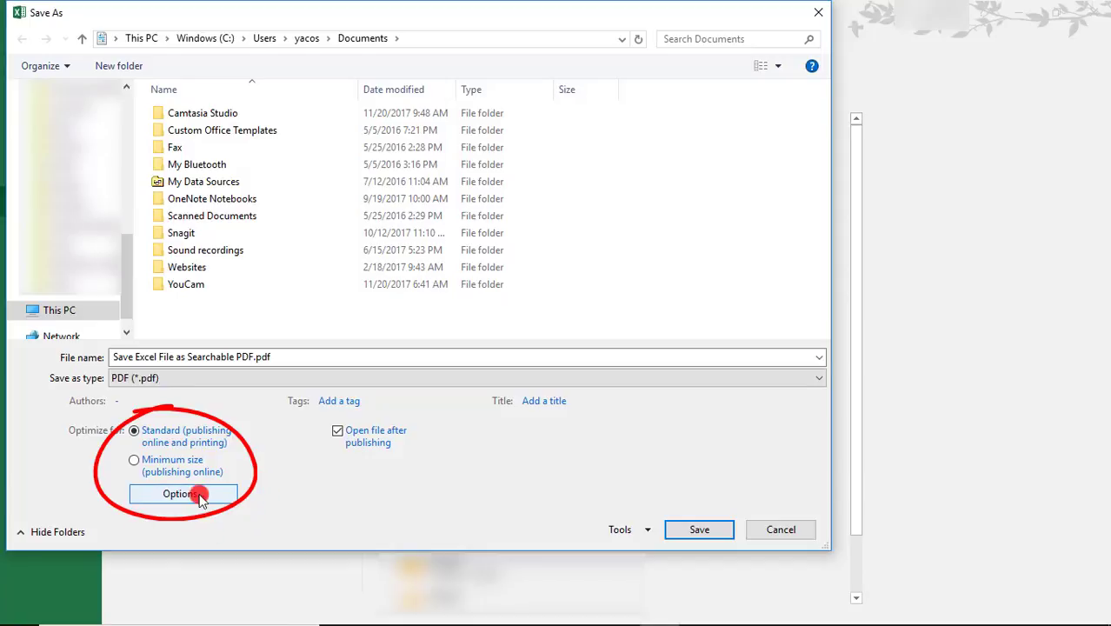
- Set the PDF to publish only the selection and save it as Save Excel File as Searchable PDF.pdf in Documents
{"action": "left_click", "coordinate": [200, 495]}
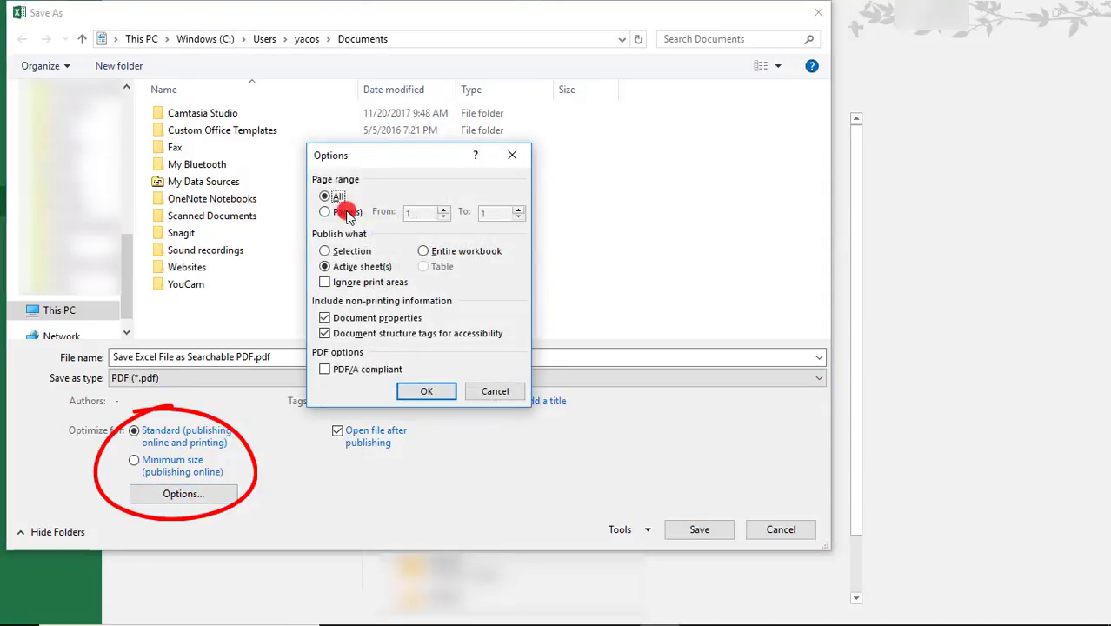
{"action": "left_click", "coordinate": [326, 250]}
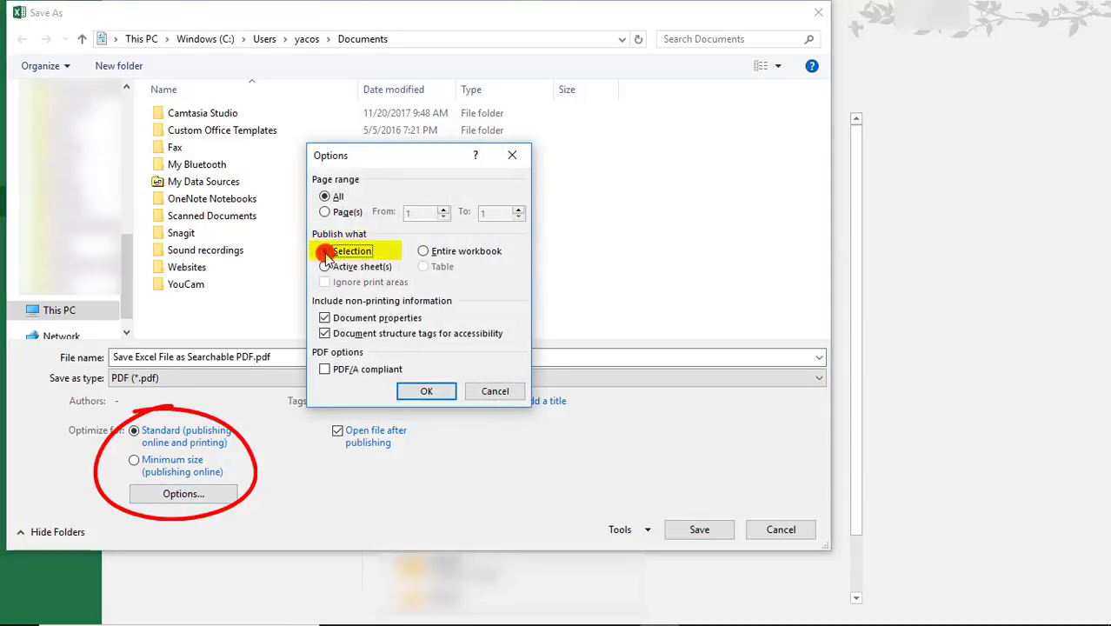
{"action": "left_click", "coordinate": [426, 390]}
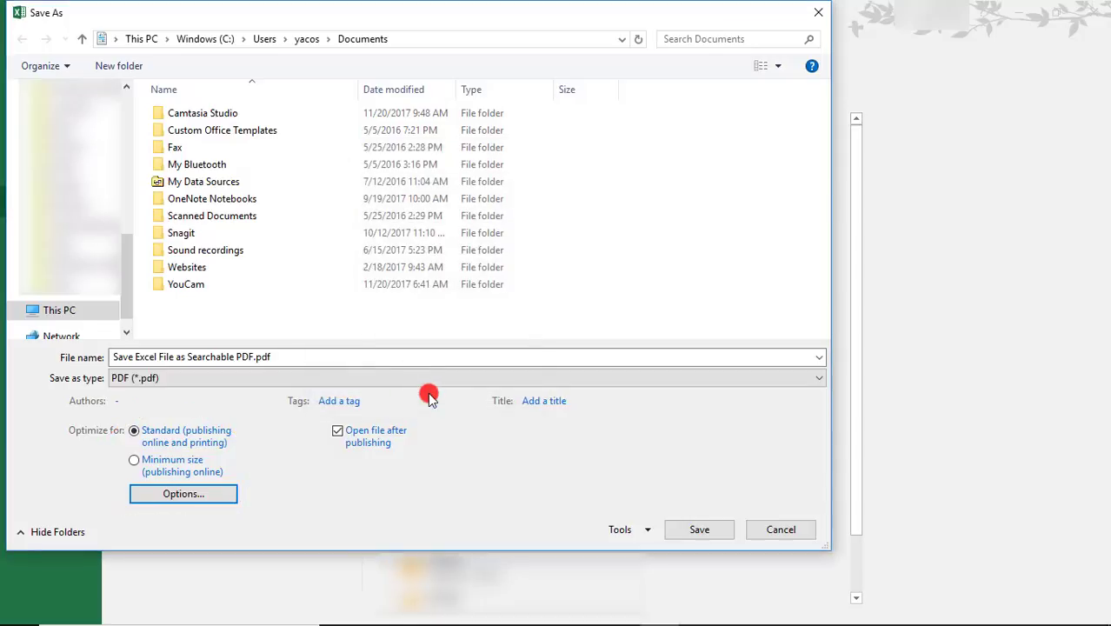
{"action": "left_click", "coordinate": [694, 534]}
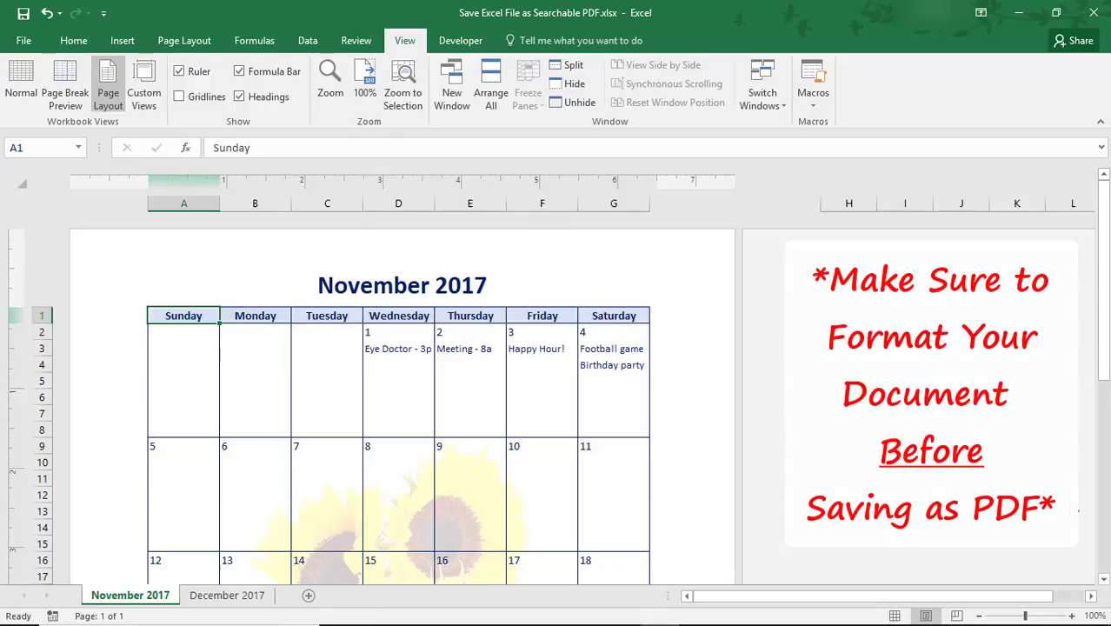
- Start saving a copy of the workbook in this PC's Documents folder with PDF (*.pdf) as the file type
{"action": "left_click", "coordinate": [19, 40]}
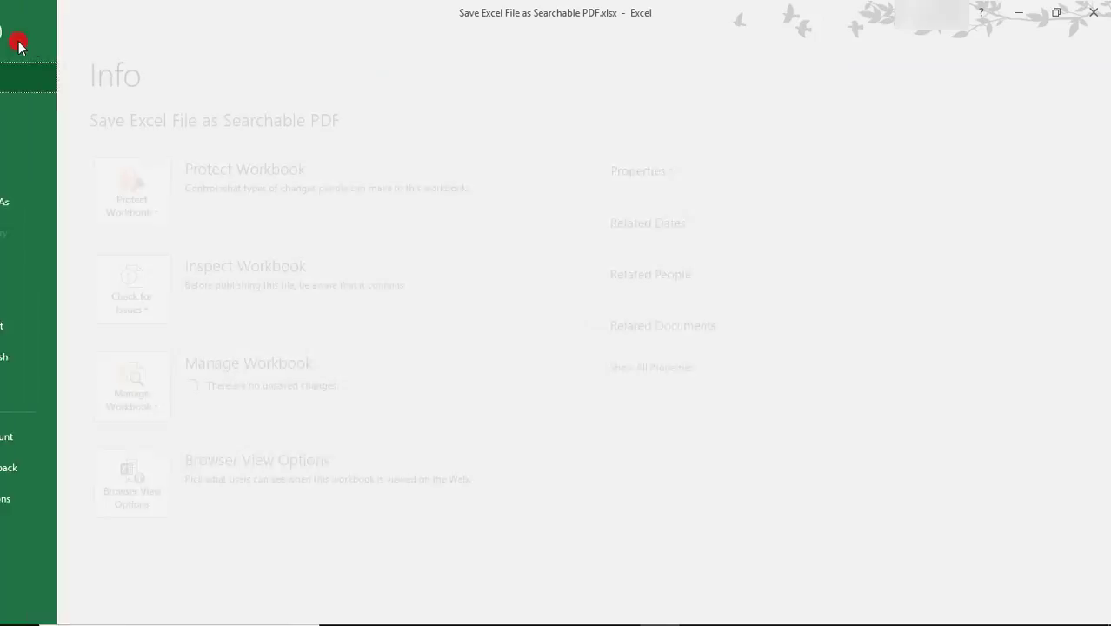
{"action": "left_click", "coordinate": [20, 201]}
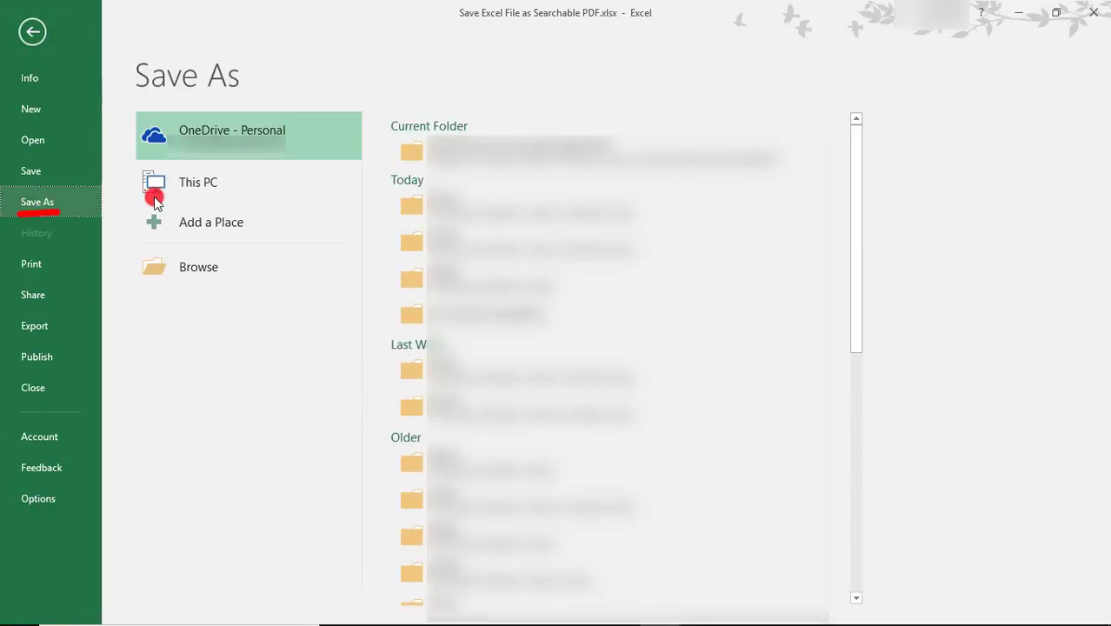
{"action": "double_click", "coordinate": [156, 200]}
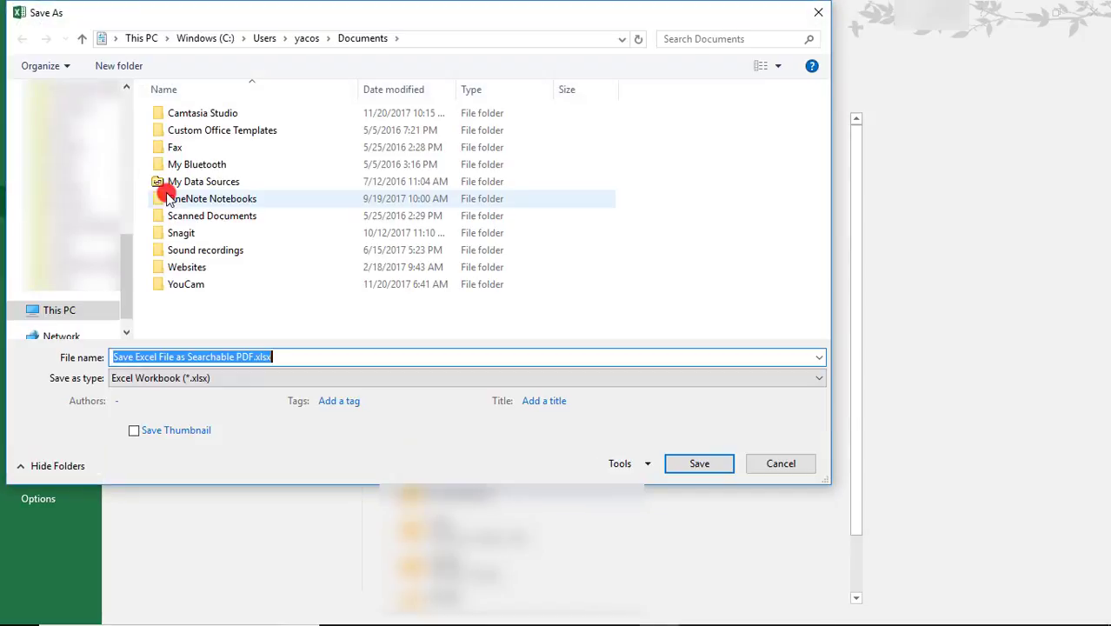
{"action": "left_click", "coordinate": [119, 378]}
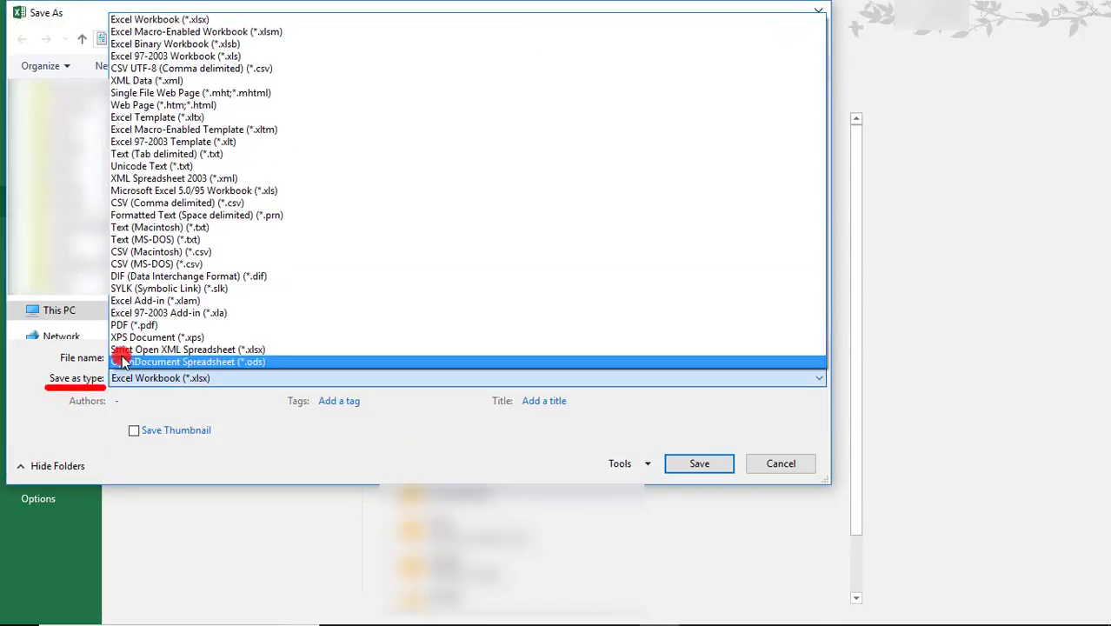
{"action": "left_click", "coordinate": [126, 323]}
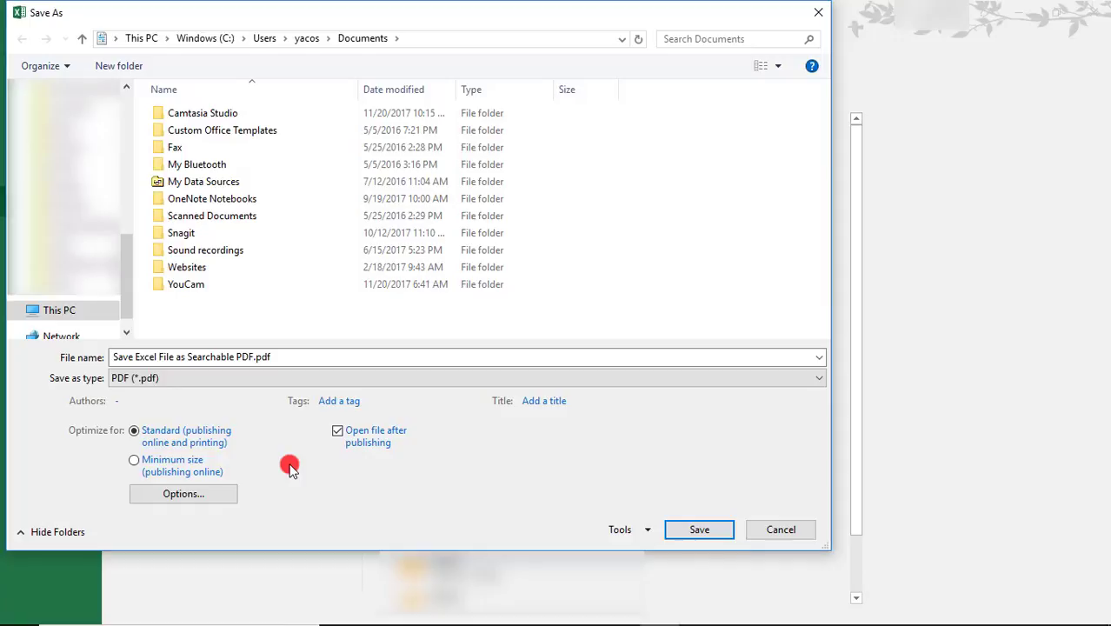
- Set the PDF to publish all pages of the entire workbook, save it, and look through the resulting document
{"action": "left_click", "coordinate": [184, 494]}
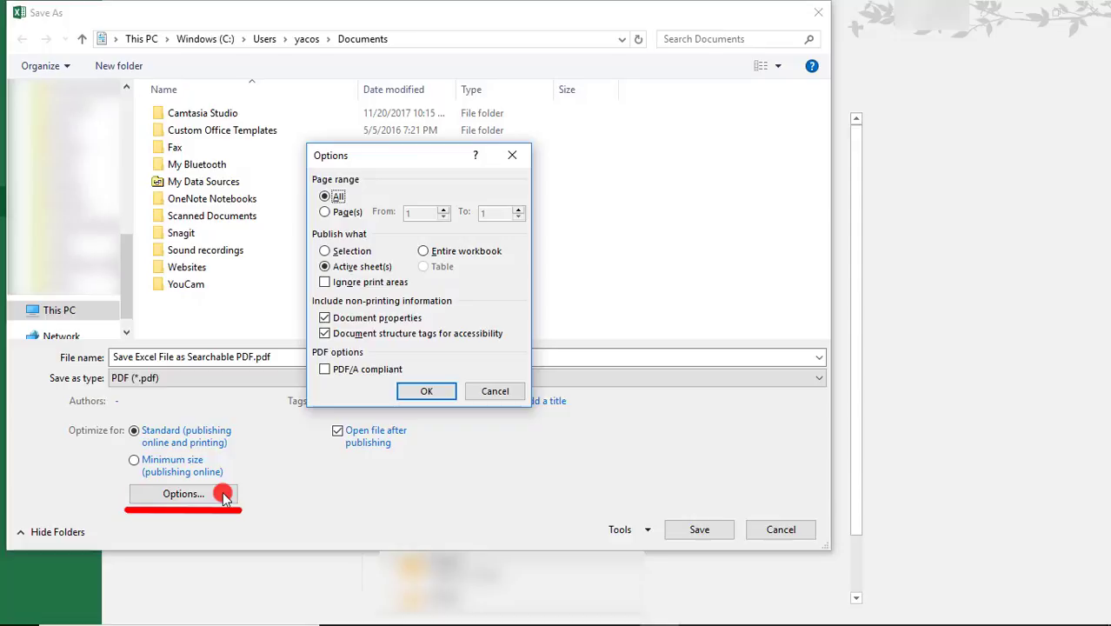
{"action": "left_click", "coordinate": [324, 214]}
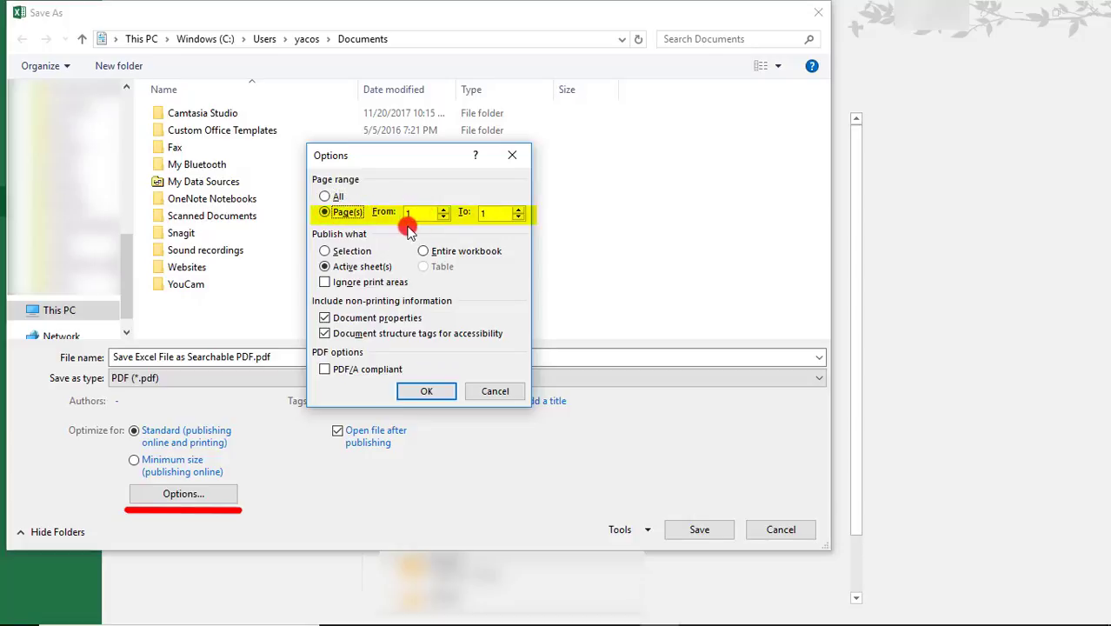
{"action": "left_click", "coordinate": [324, 196]}
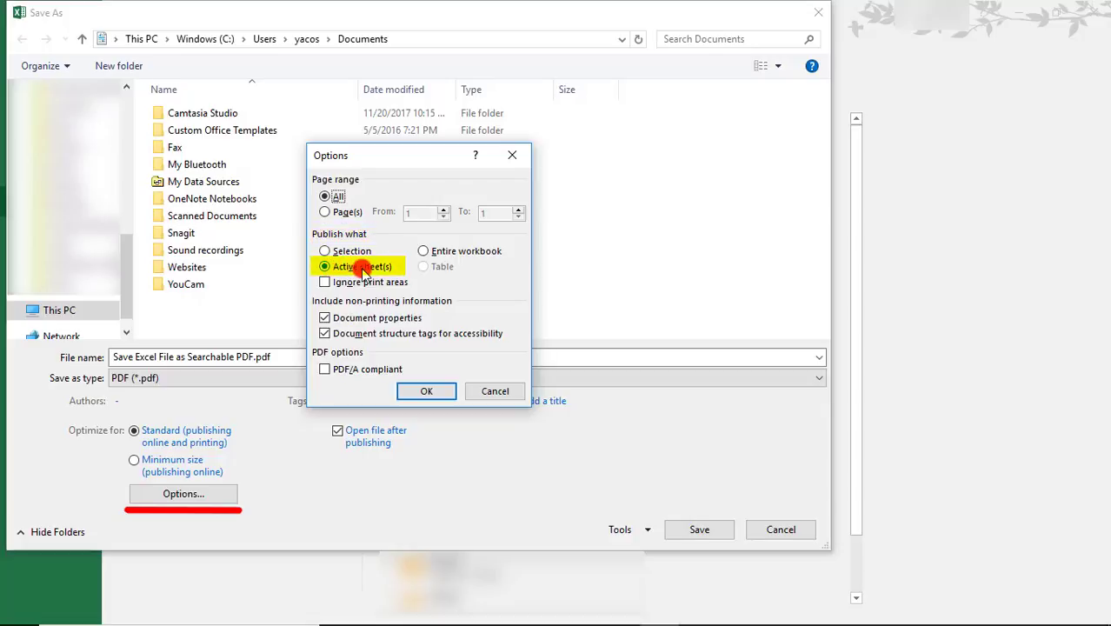
{"action": "left_click", "coordinate": [425, 252]}
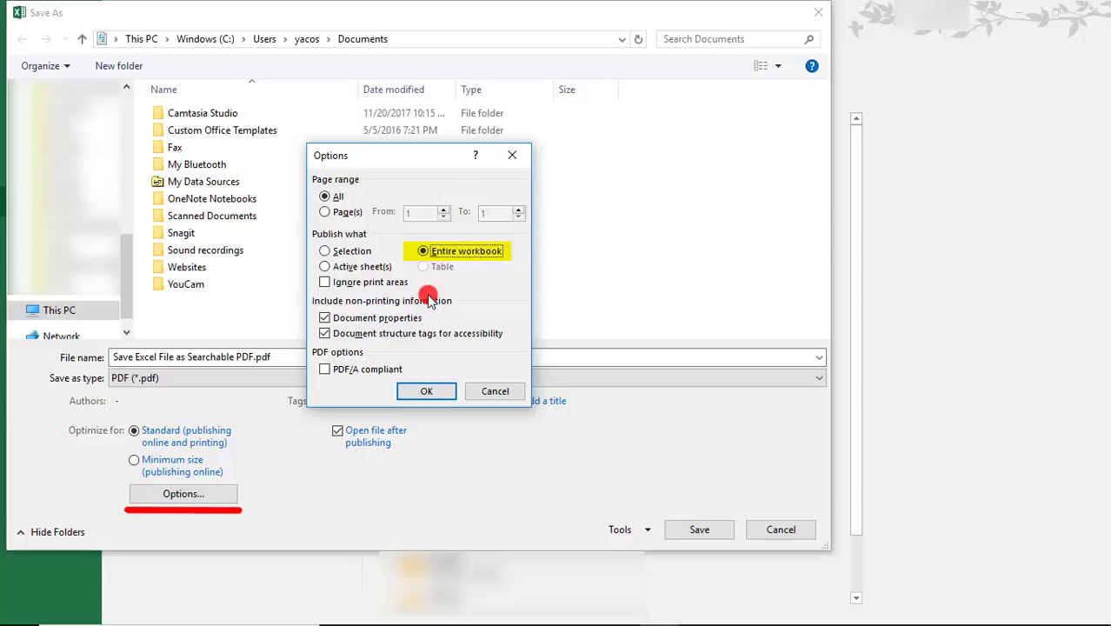
{"action": "left_click", "coordinate": [426, 391]}
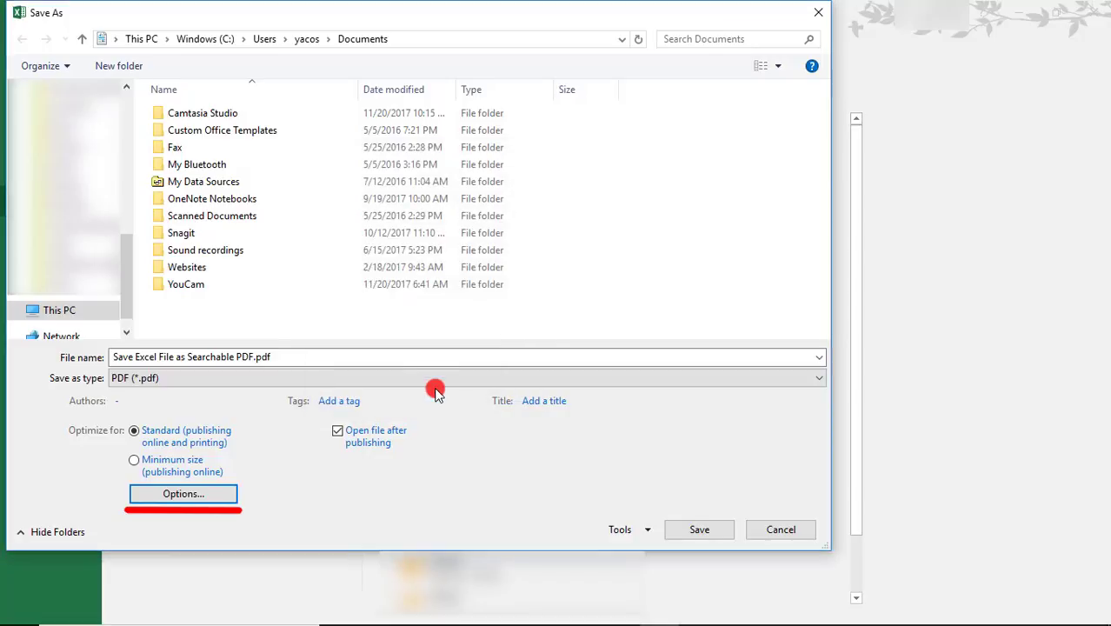
{"action": "left_click", "coordinate": [700, 527]}
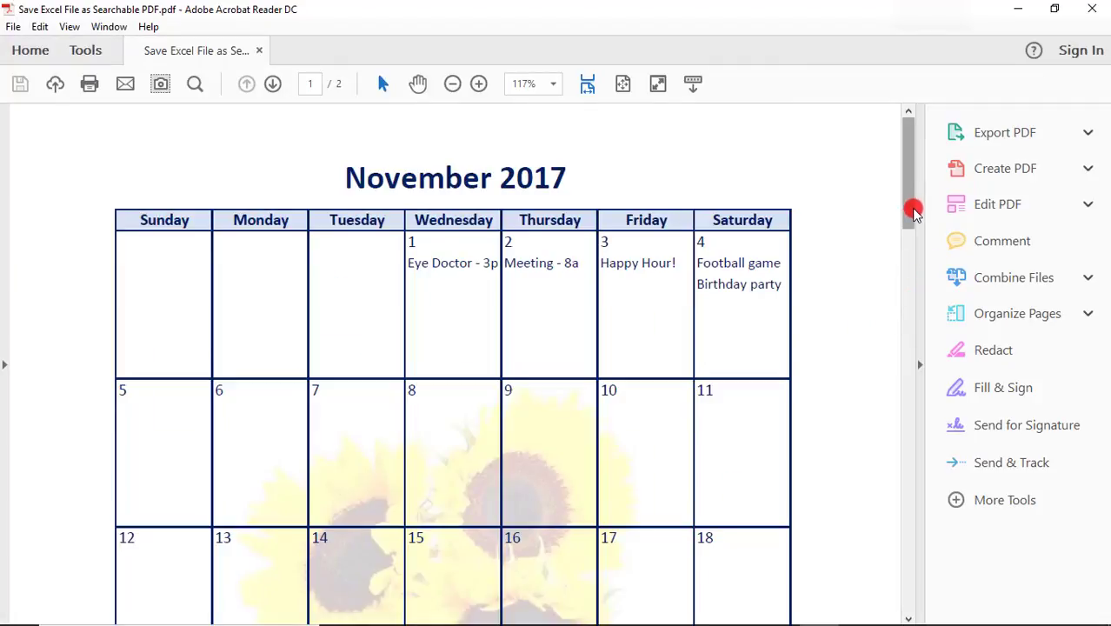
{"action": "left_click_drag", "start_coordinate": [912, 212], "coordinate": [935, 300]}
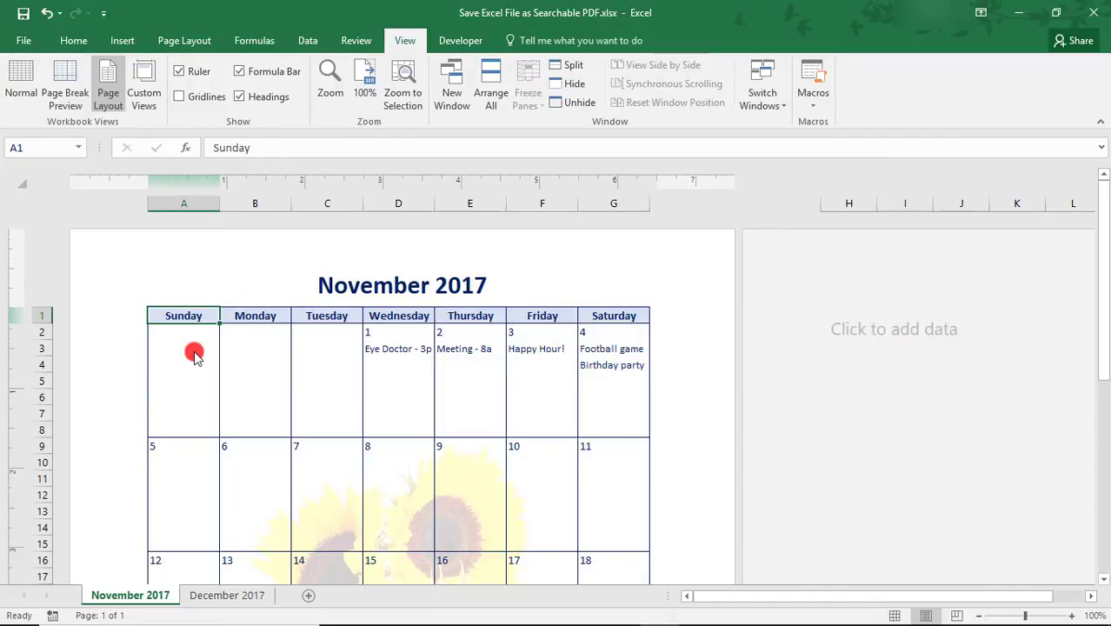
- Print the November 2017 sheet with Microsoft Print to PDF, saving the output in Documents as New pdf
{"action": "key", "text": "ctrl+p"}
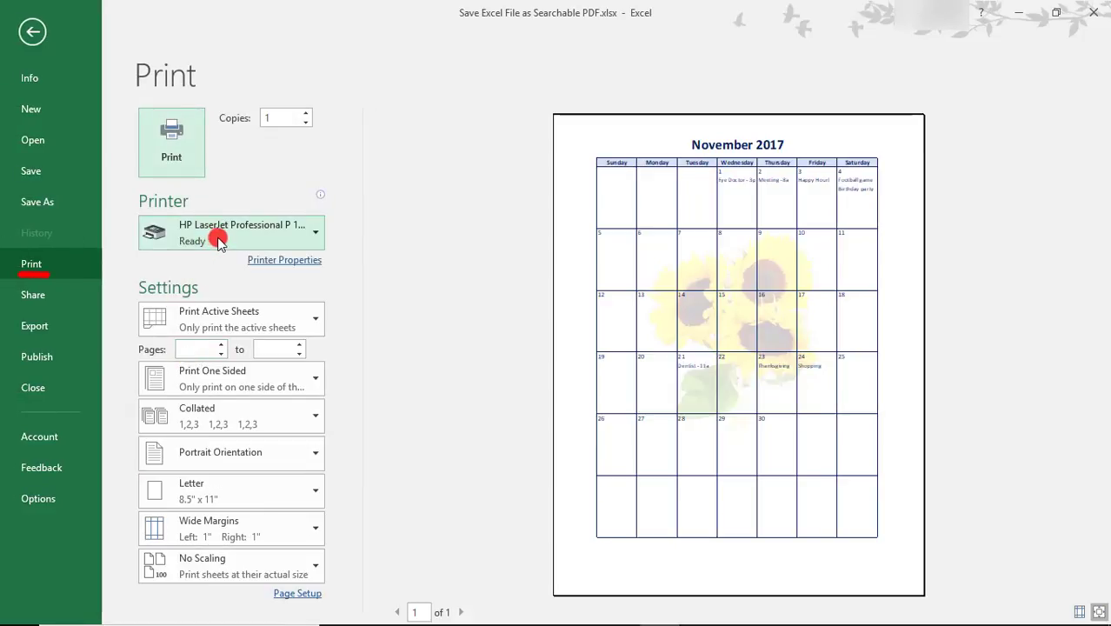
{"action": "left_click", "coordinate": [217, 235]}
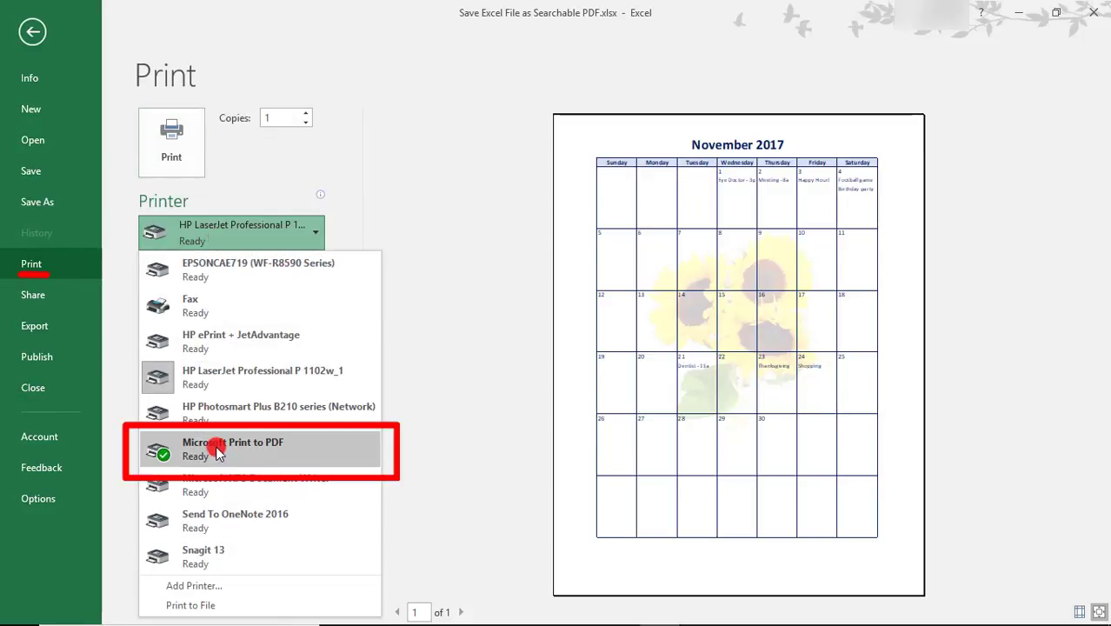
{"action": "left_click", "coordinate": [217, 452]}
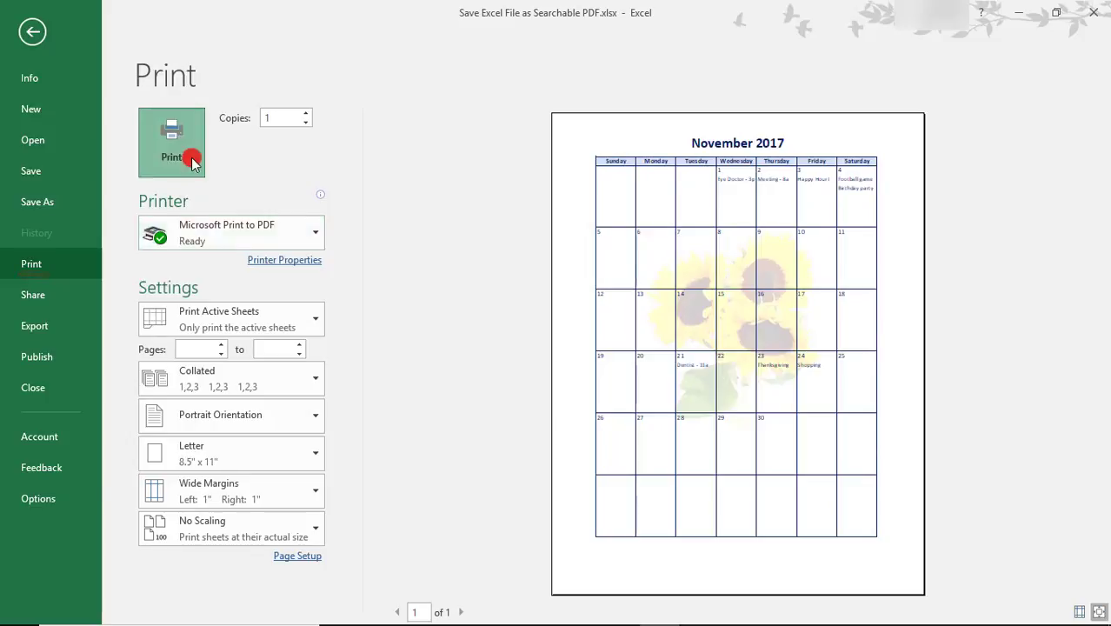
{"action": "left_click", "coordinate": [191, 163]}
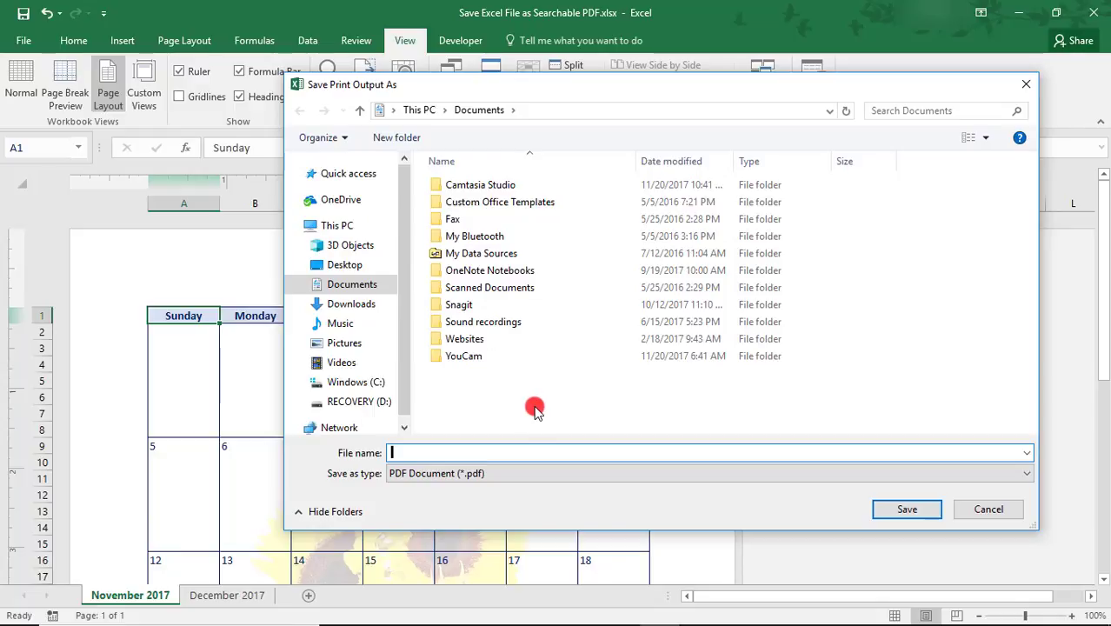
{"action": "type", "text": "New pdf"}
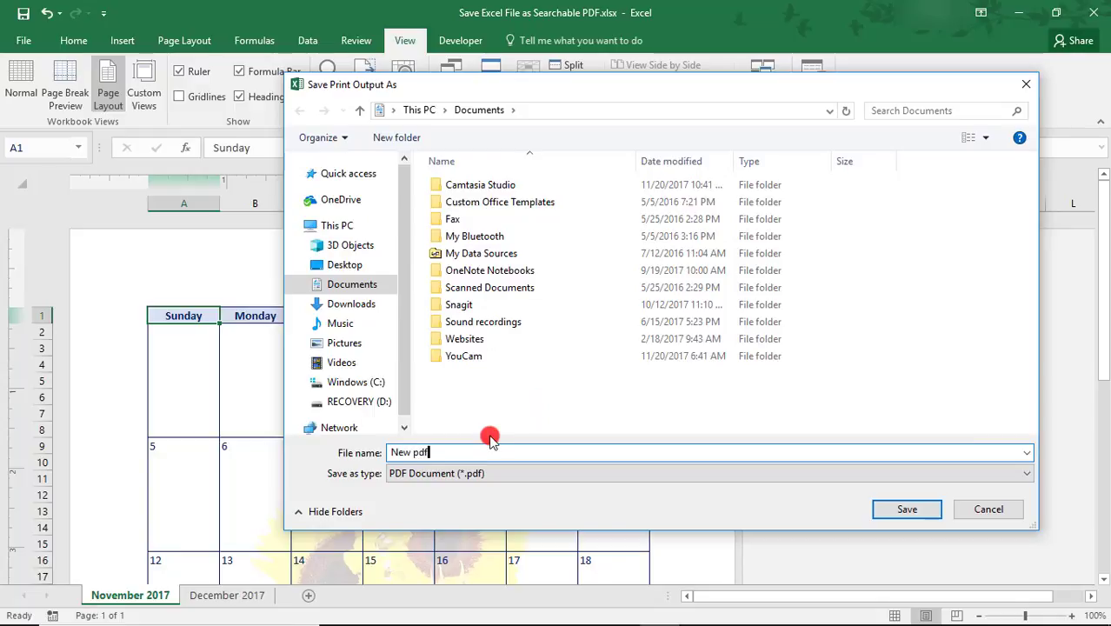
{"action": "left_click", "coordinate": [909, 506]}
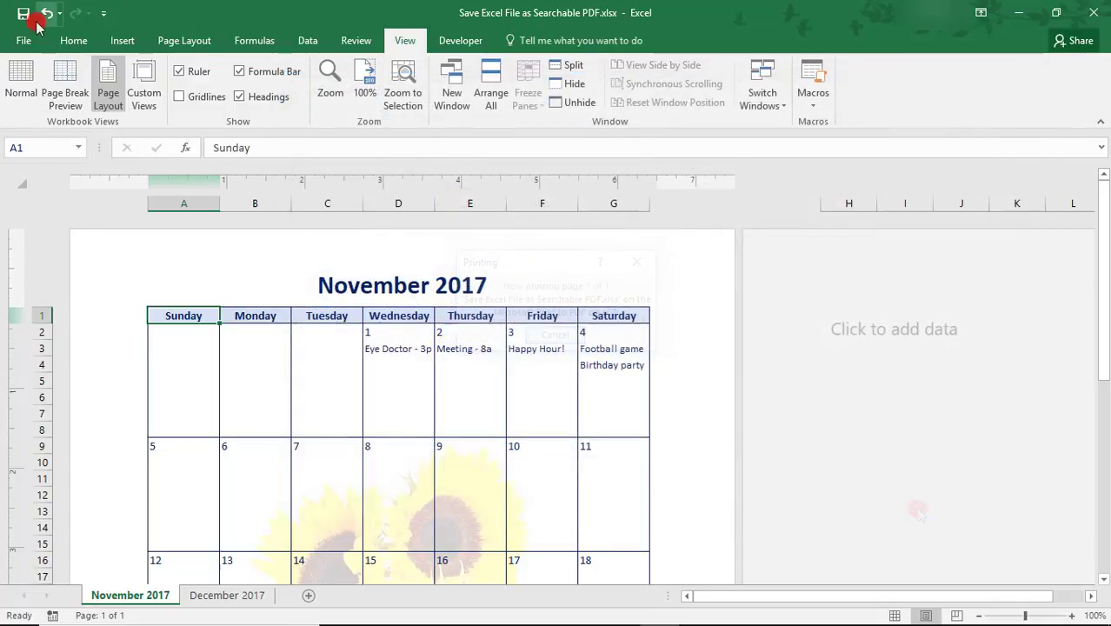
- Export the November 2017 sheet as a PDF document named Save Excel File as Searchable PDF.pdf, keeping the default publishing options
{"action": "left_click", "coordinate": [28, 41]}
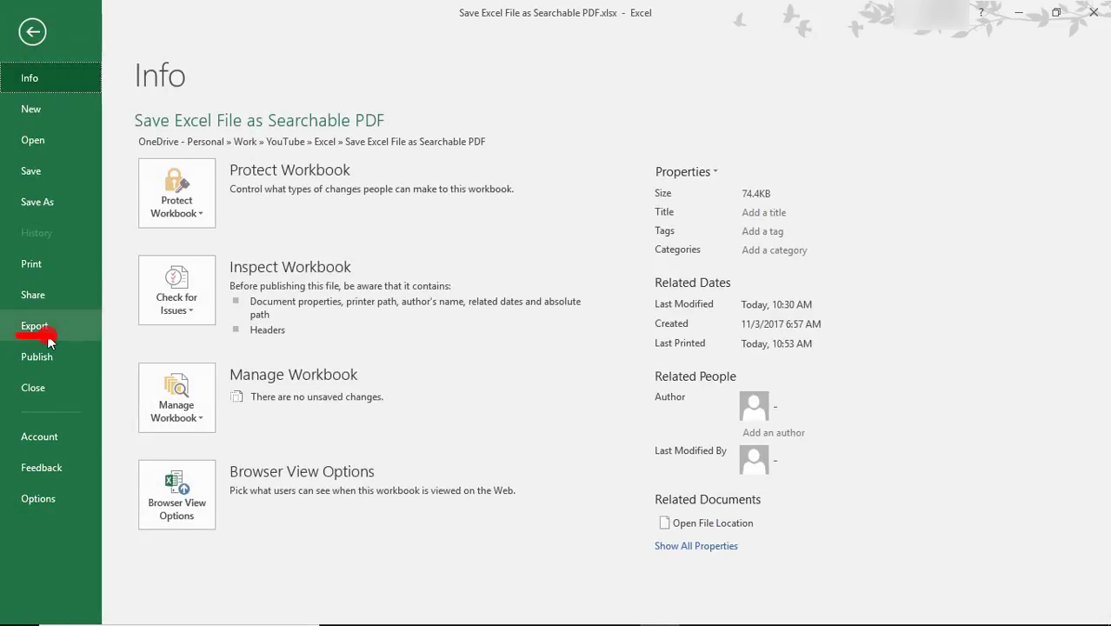
{"action": "left_click", "coordinate": [39, 329]}
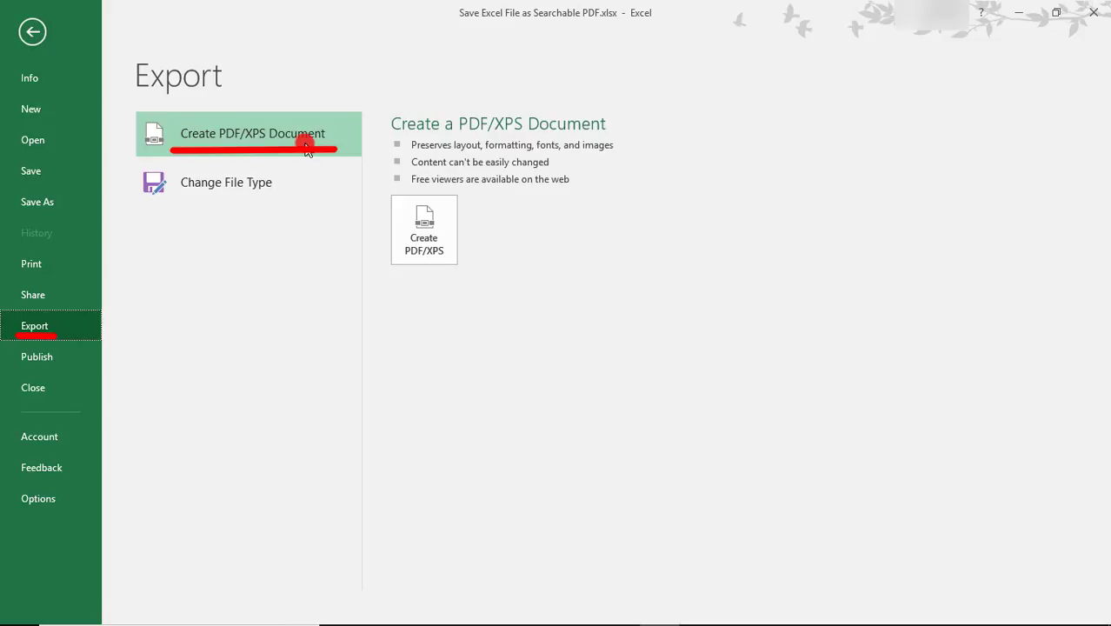
{"action": "left_click", "coordinate": [447, 230]}
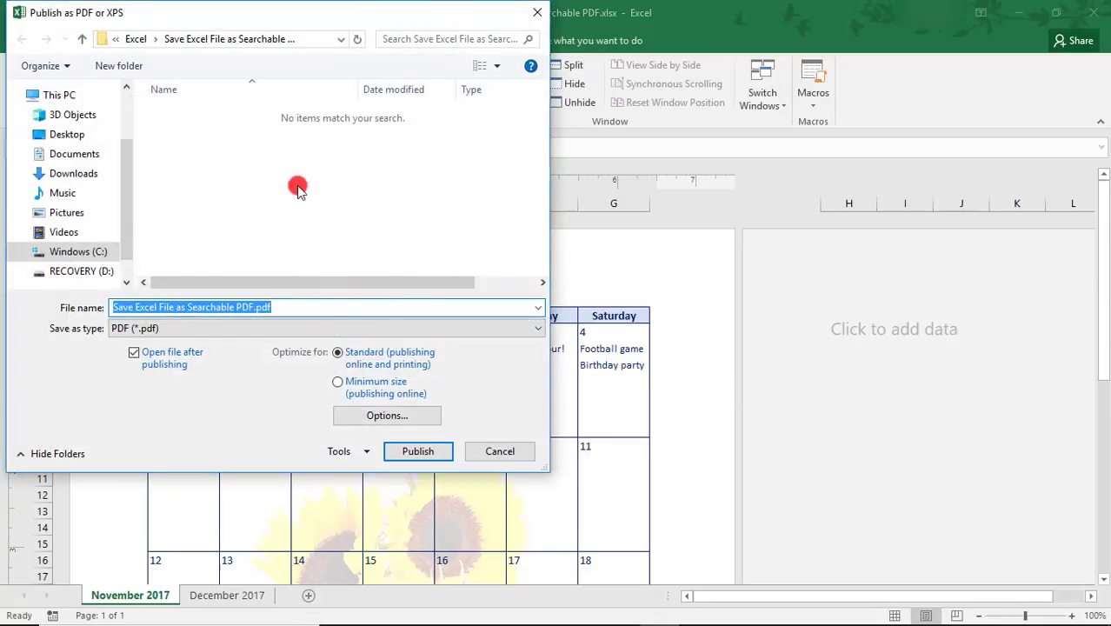
{"action": "left_click", "coordinate": [282, 305]}
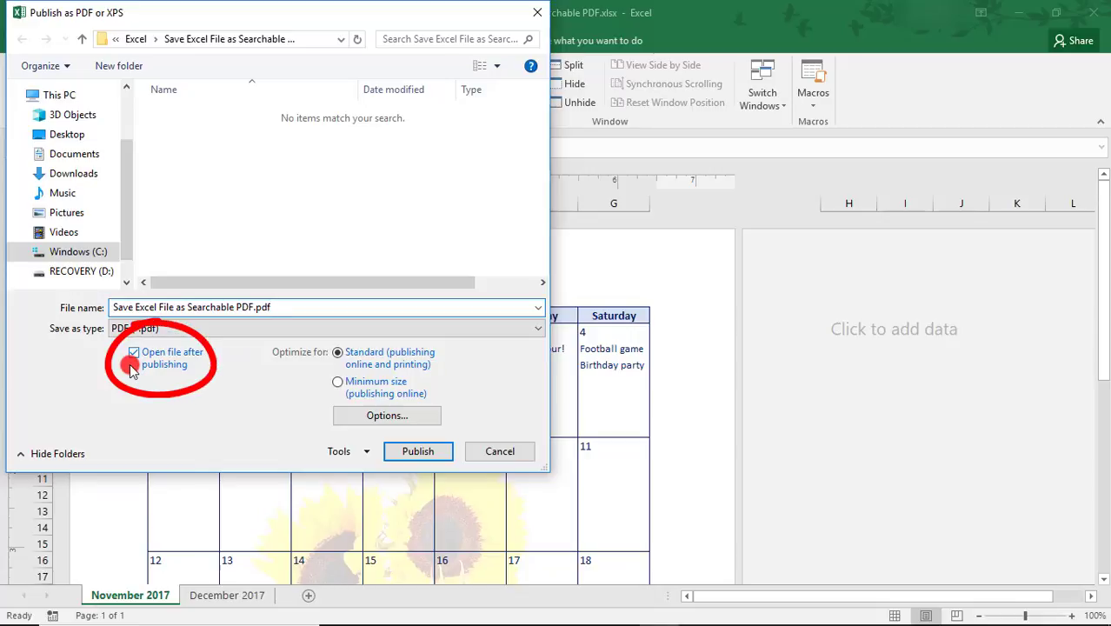
{"action": "left_click", "coordinate": [360, 419]}
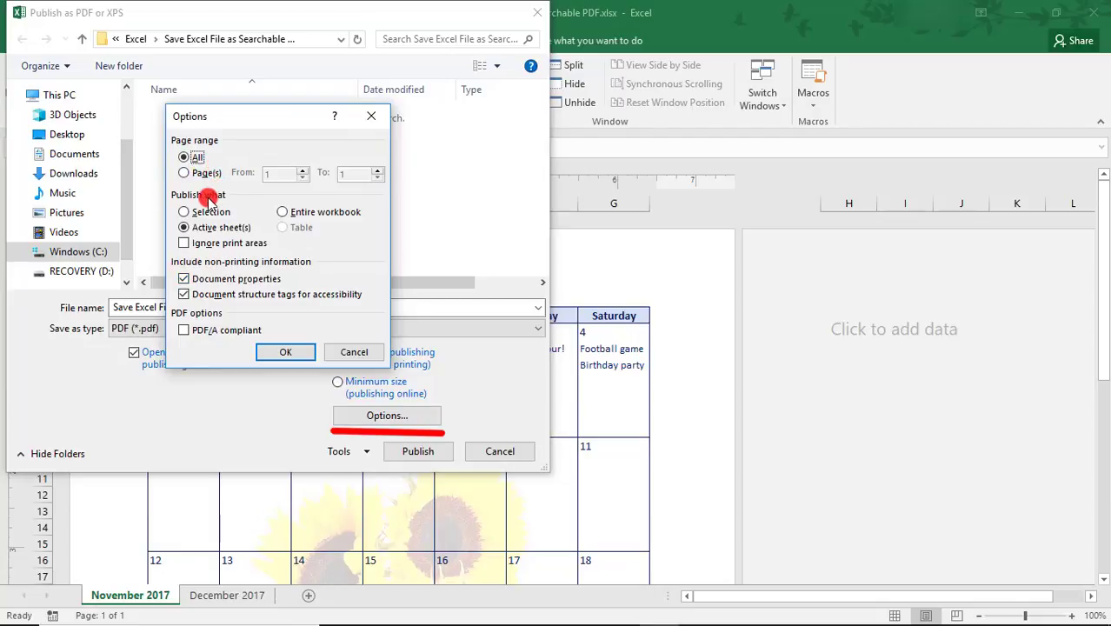
{"action": "left_click", "coordinate": [354, 351]}
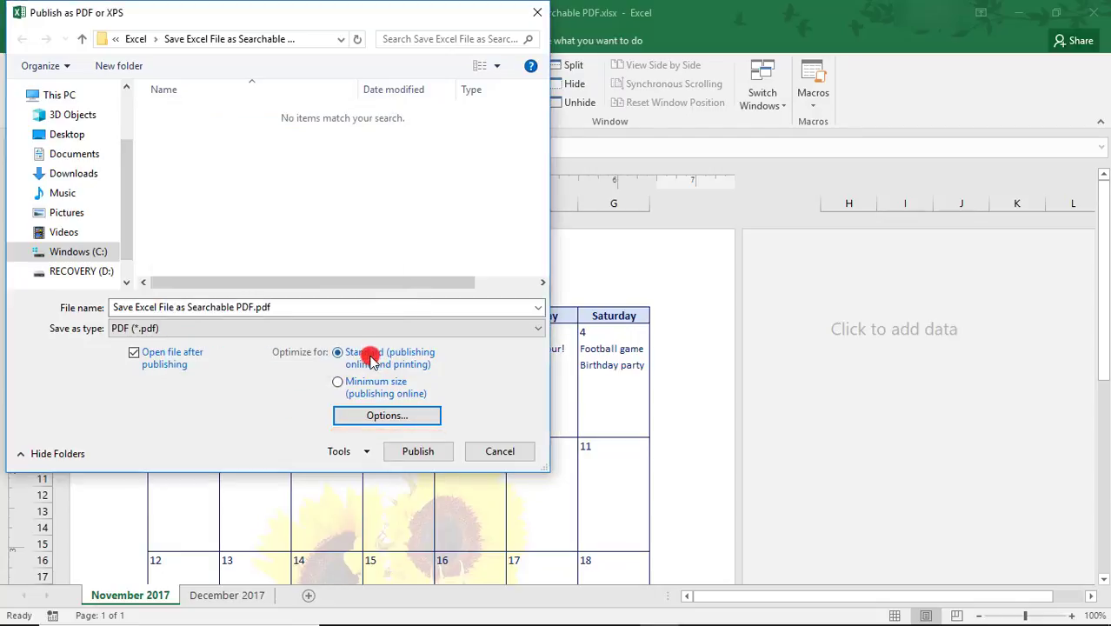
{"action": "left_click", "coordinate": [418, 454]}
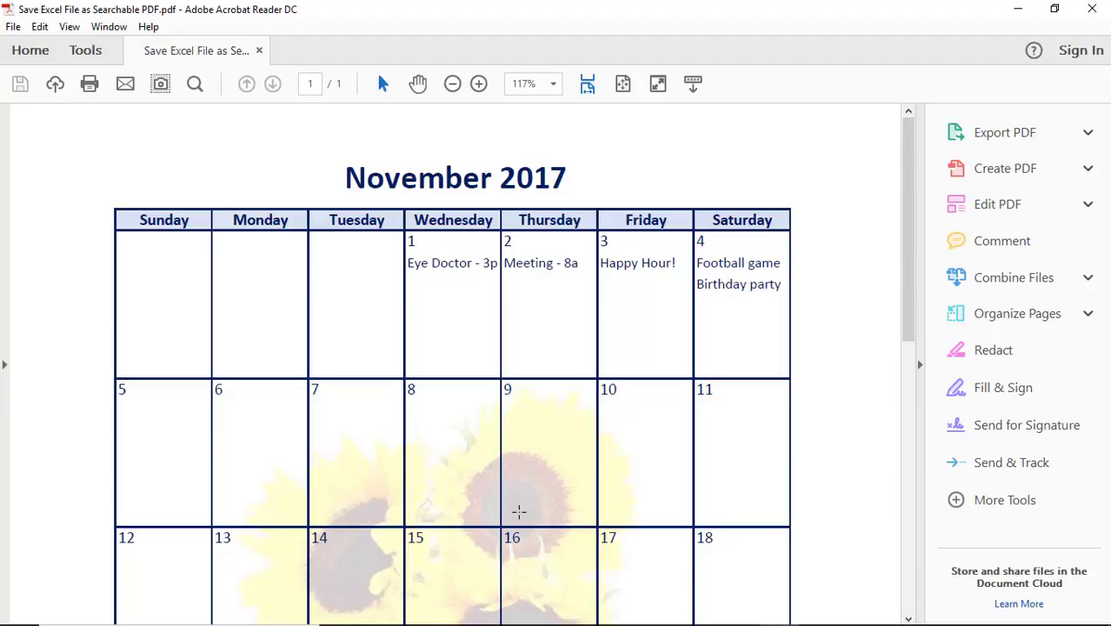
- Search the published PDF for the word "happy"
{"action": "key", "text": "ctrl+f"}
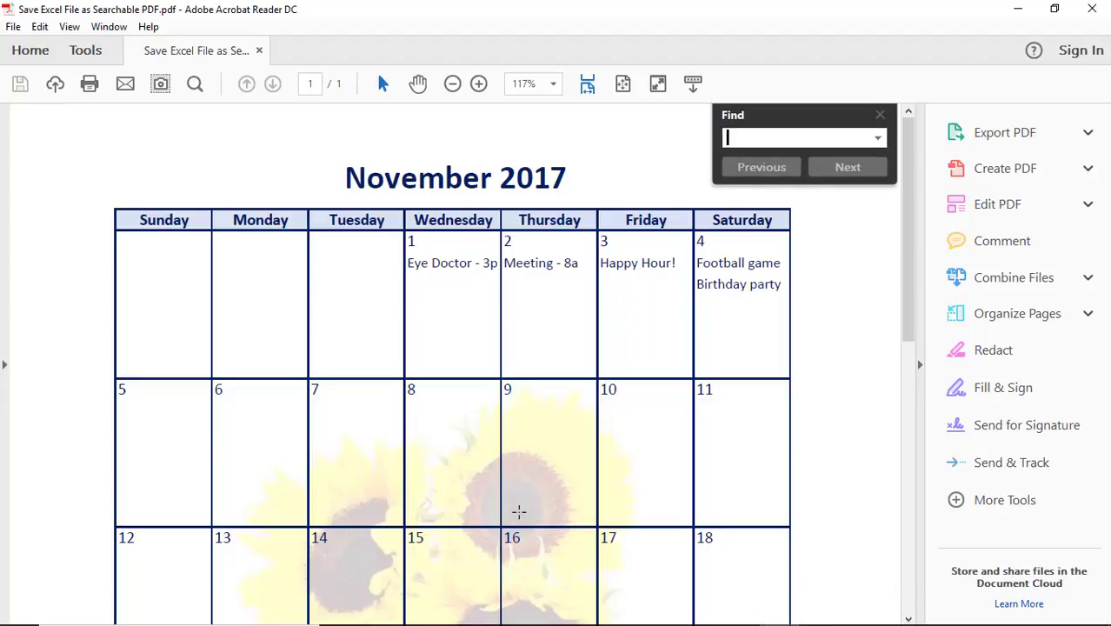
{"action": "type", "text": "happy"}
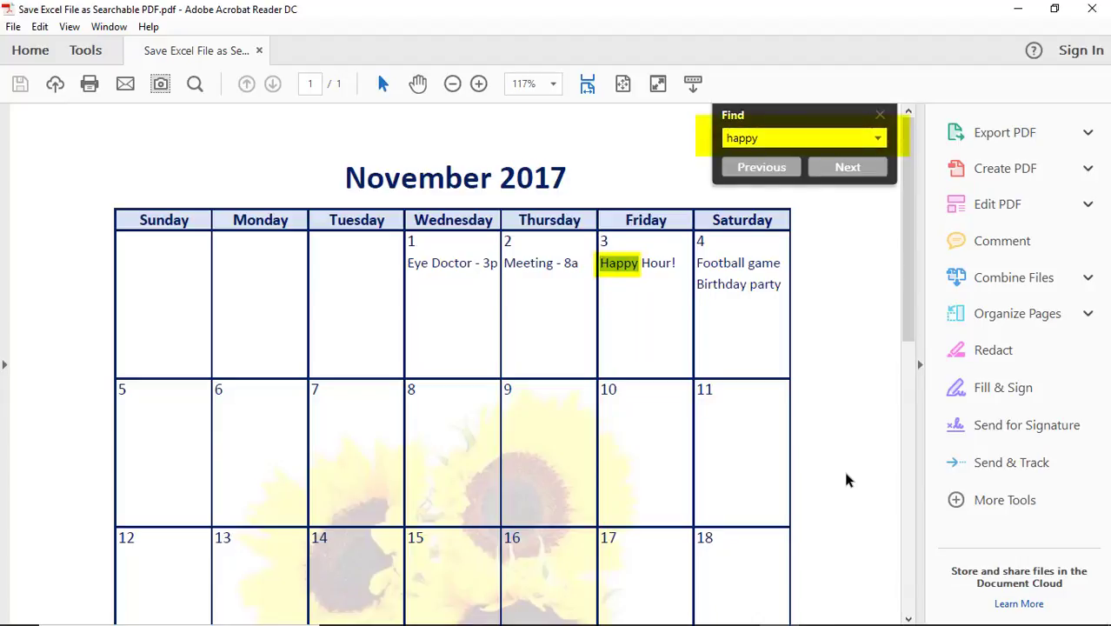